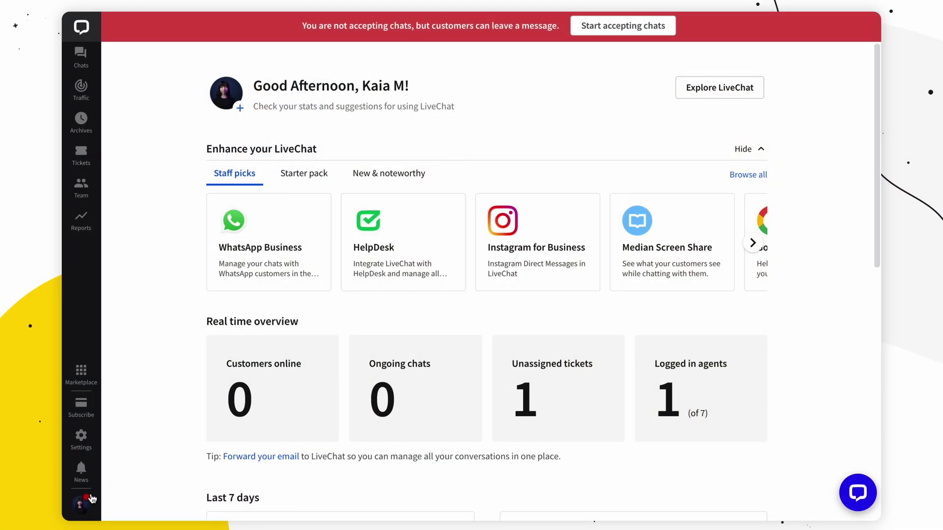
Turn on notifications for Incoming chats and Visitors in the queue, and save.
click(89, 501)
click(162, 442)
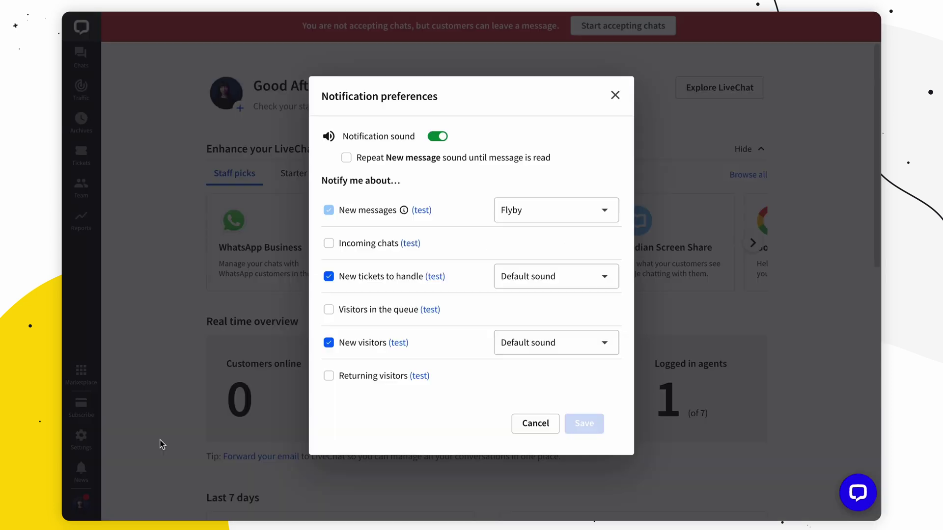
click(328, 243)
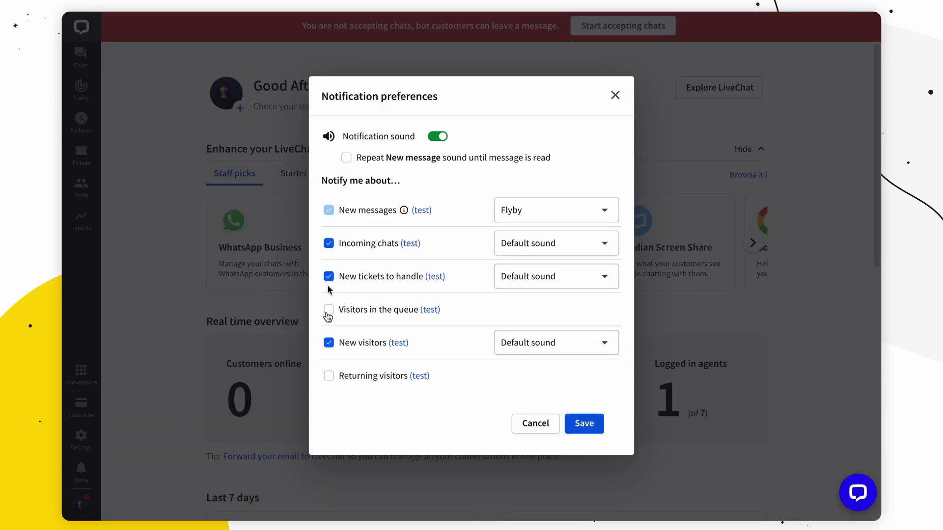
click(328, 310)
click(600, 426)
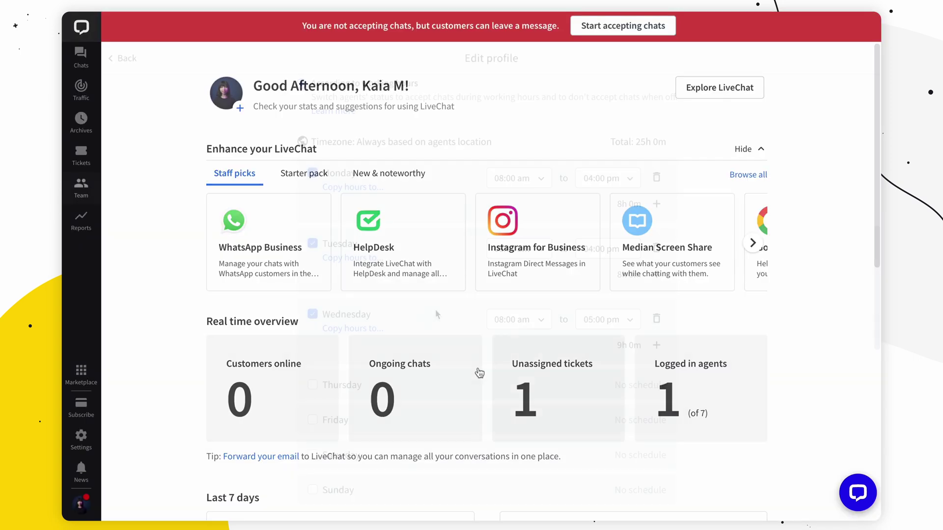
Add Thursday and Friday to the working hours, ending Friday at 03:00 pm.
click(312, 384)
click(313, 455)
scroll(621, 252, down, 5)
click(620, 238)
scroll(617, 271, up, 1)
click(615, 269)
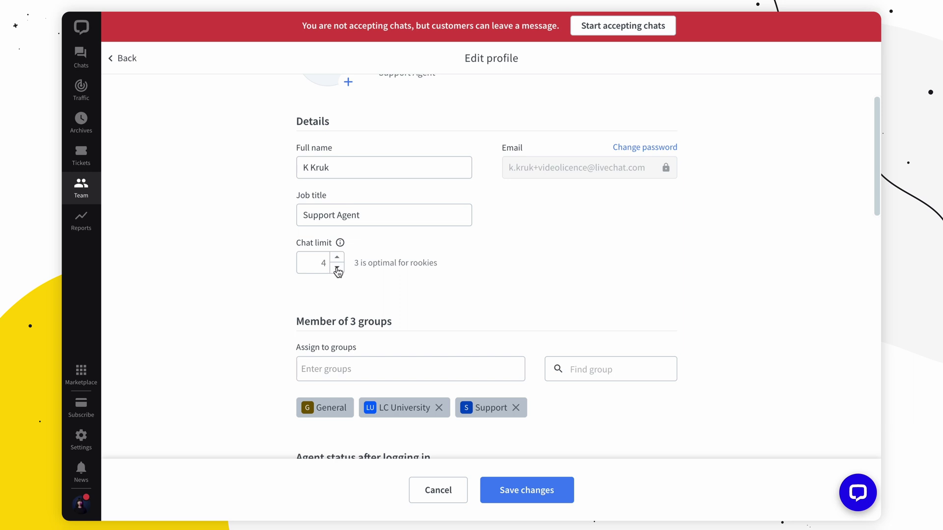
Replace the profile job title, typing 'Best'.
scroll(338, 272, down, 1)
triple_click(379, 183)
text(Best)
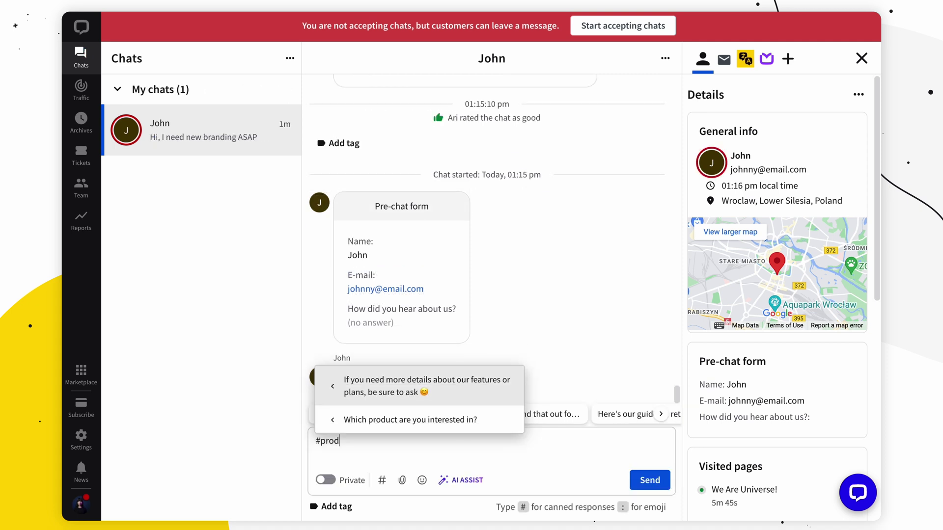
Send the product-question canned reply, then the 'Let me forward you…' reply found via #trans.
click(364, 420)
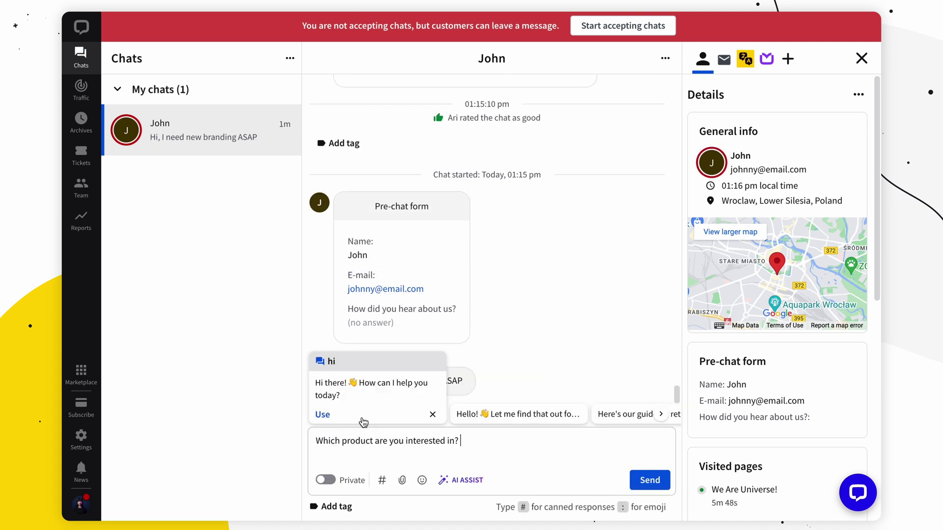
click(651, 484)
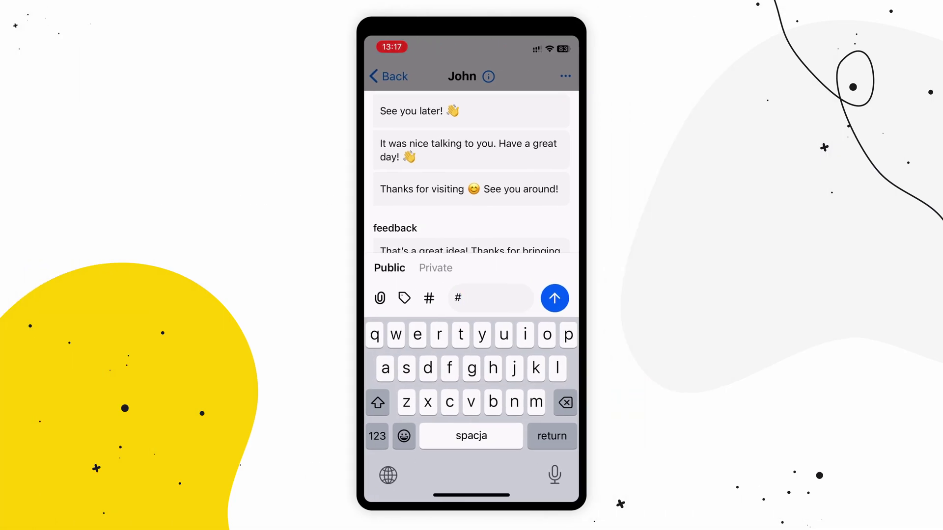
text(transf)
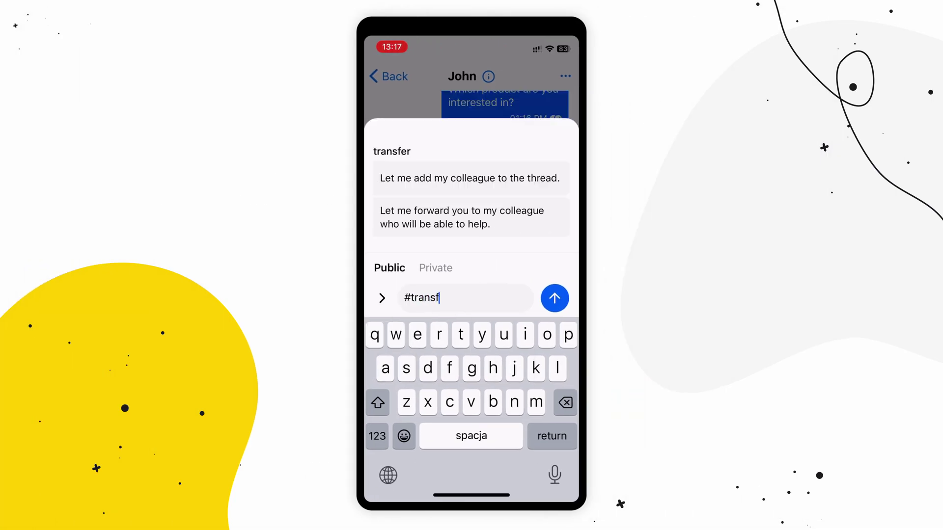
click(462, 218)
click(555, 298)
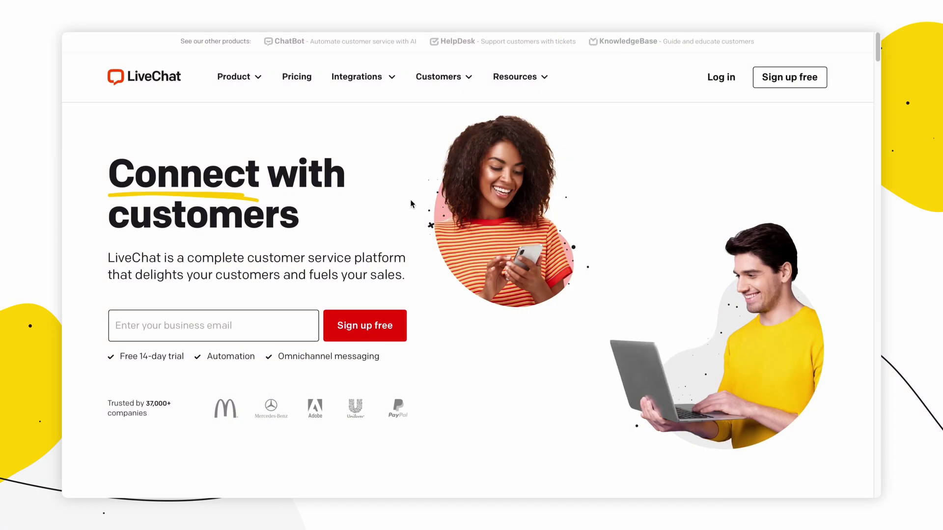
From Product > Get LiveChat App in Safari, download LiveChat for Mac.
click(238, 76)
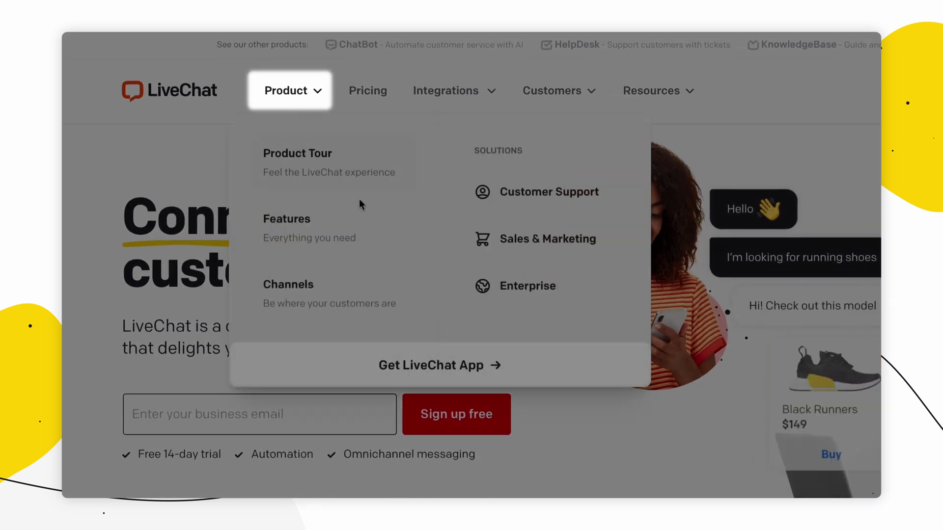
click(413, 364)
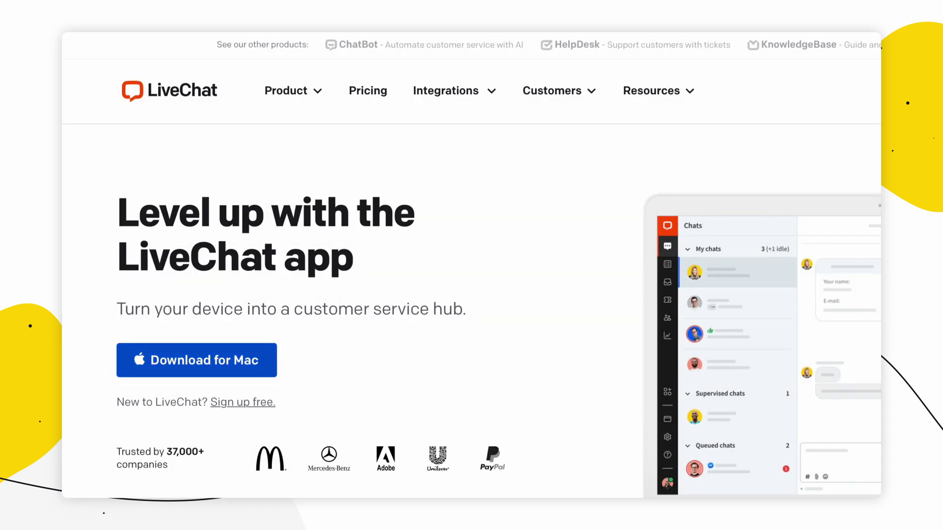
click(256, 358)
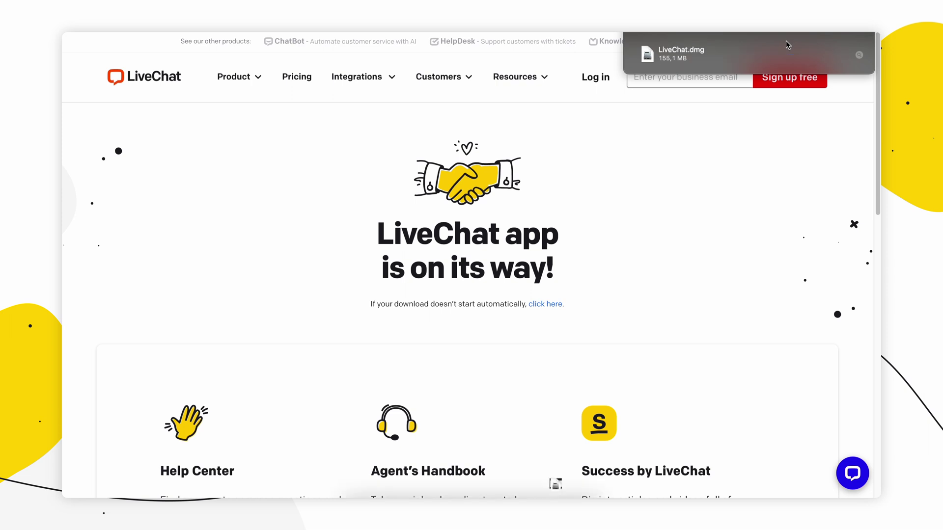
Open LiveChat.dmg and copy LiveChat.app into the Applications folder.
click(729, 56)
double_click(729, 56)
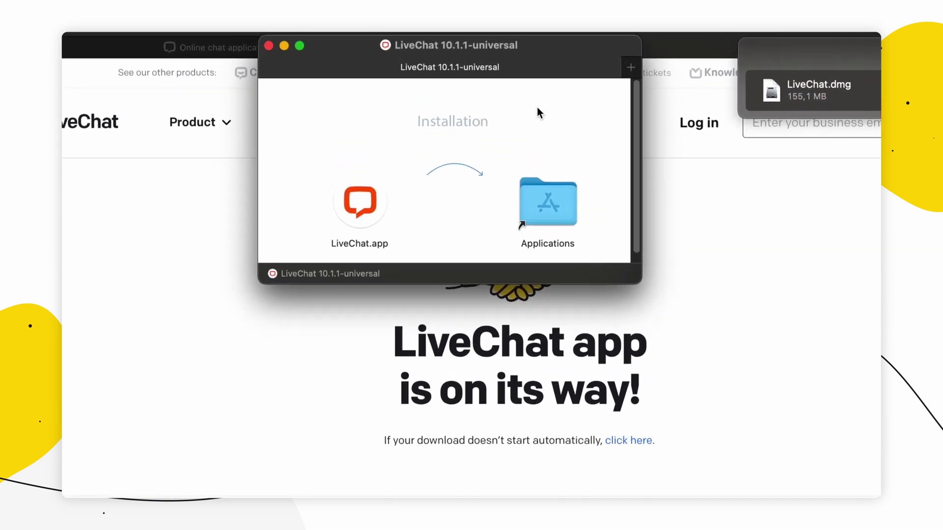
drag(350, 207, 550, 202)
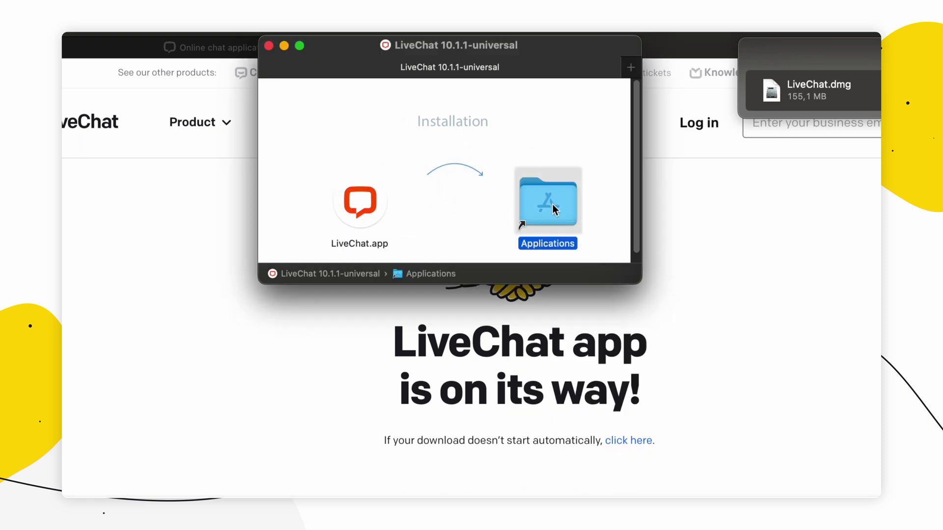
Launch LiveChat.app from Applications and confirm opening the downloaded app.
double_click(553, 204)
scroll(520, 220, down, 1)
click(452, 293)
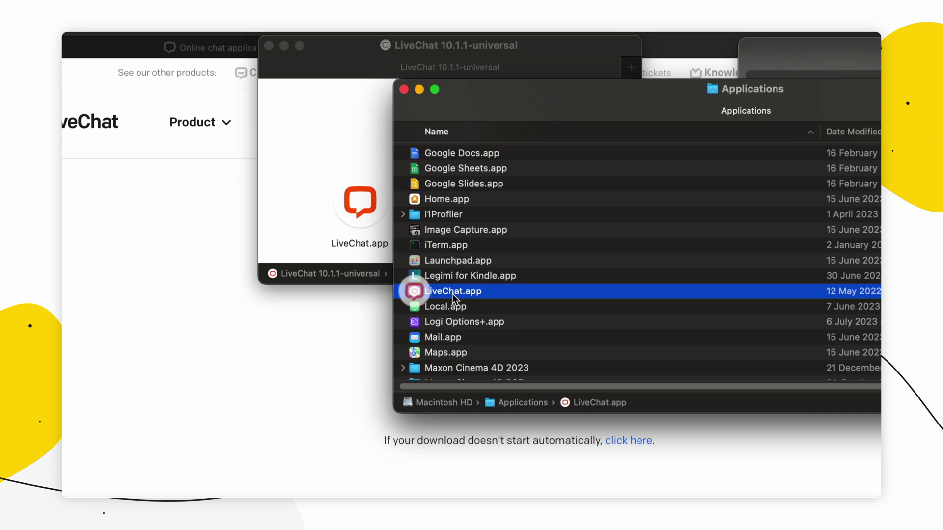
double_click(473, 295)
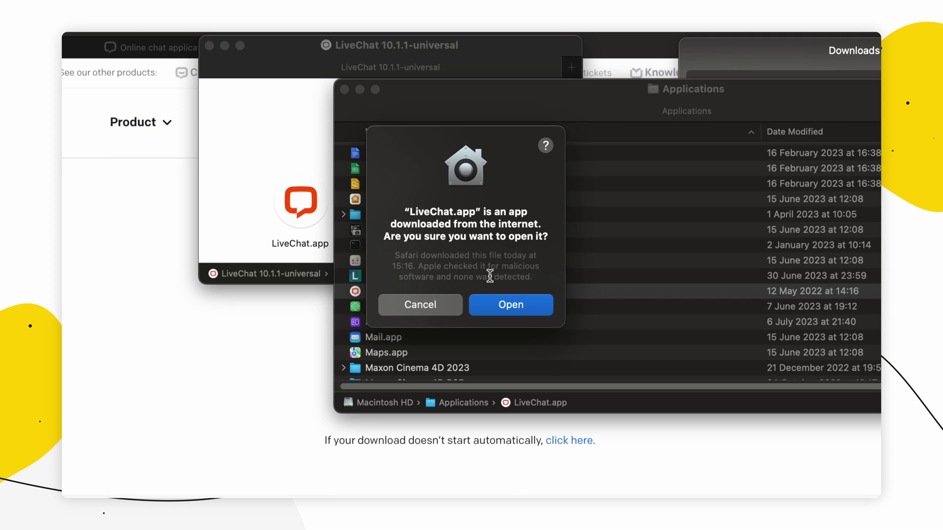
click(508, 305)
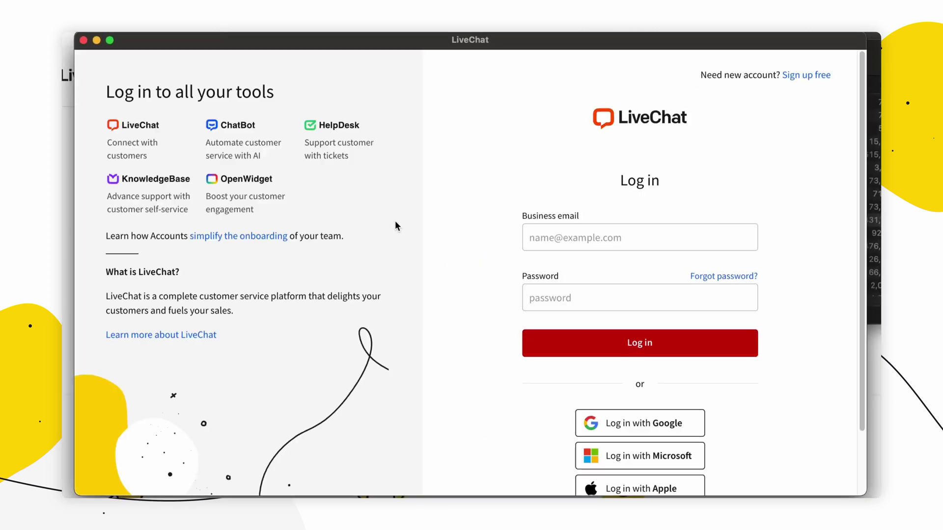
Enter the agent's business email on the login screen and move to the password field.
key(Tab)
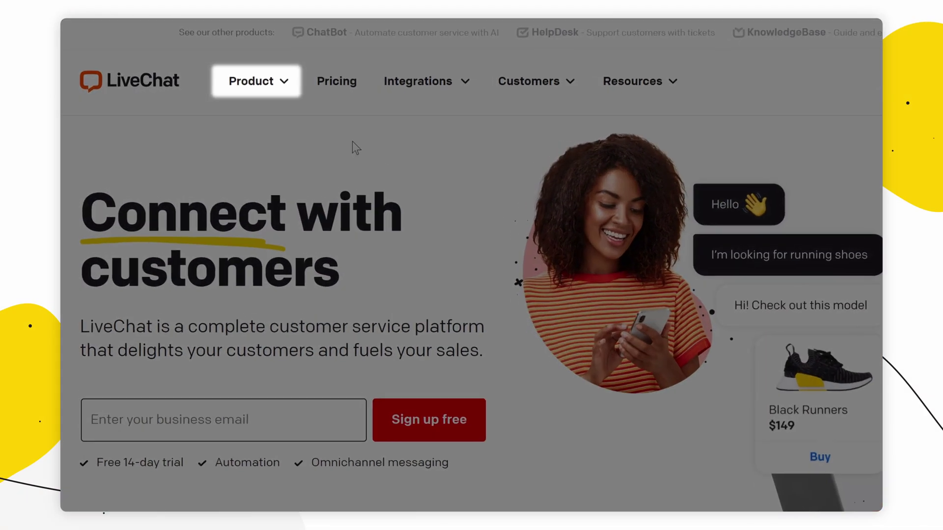
From Product > Get LiveChat App in Edge, download LiveChat.exe for Windows.
click(281, 87)
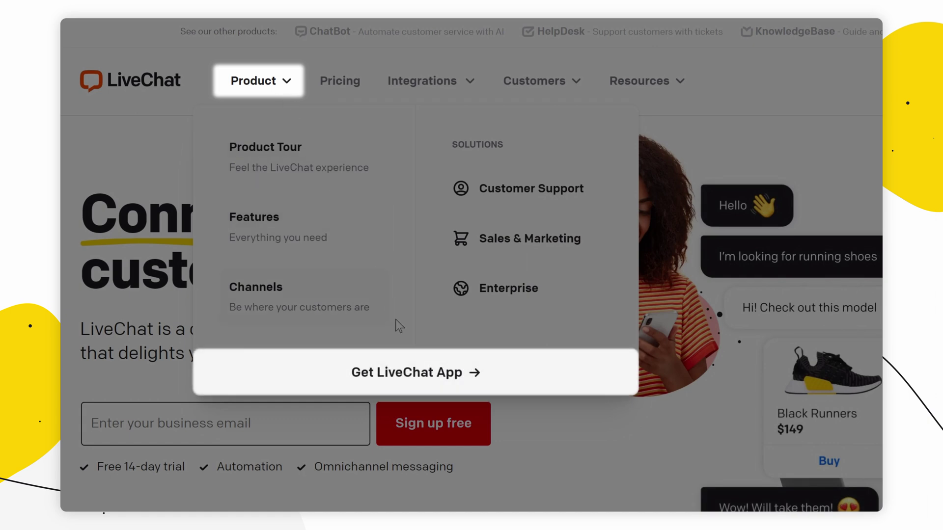
click(409, 374)
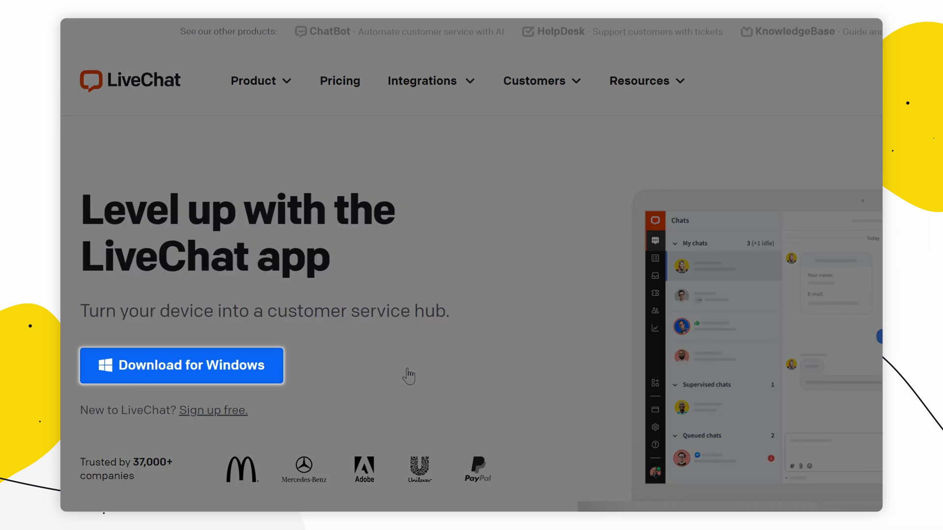
click(278, 369)
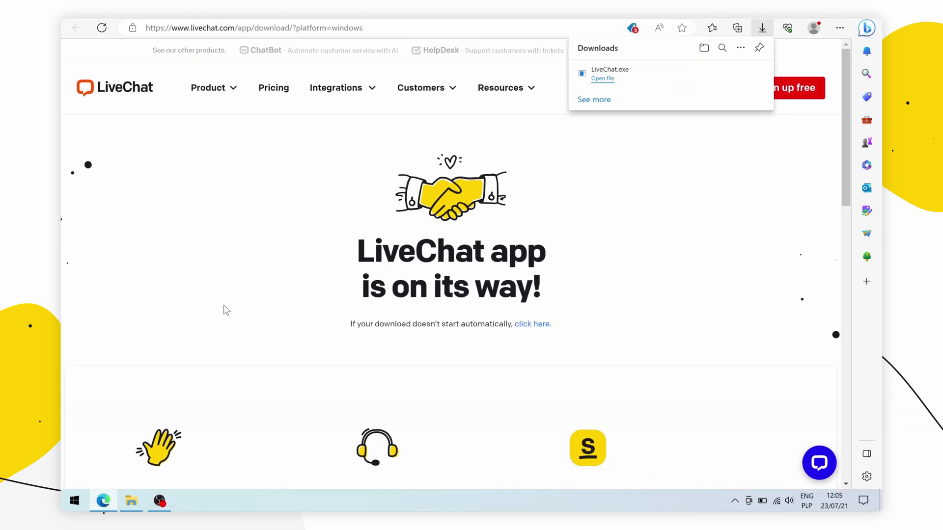
Run LiveChat.exe from Downloads and install version 10.1.1 'Only for me' into the default folder.
click(131, 501)
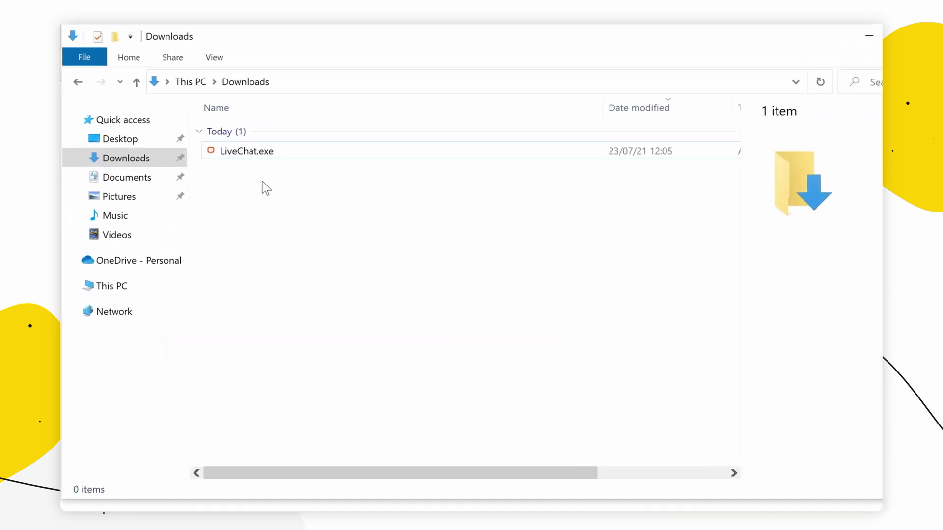
click(257, 152)
double_click(257, 152)
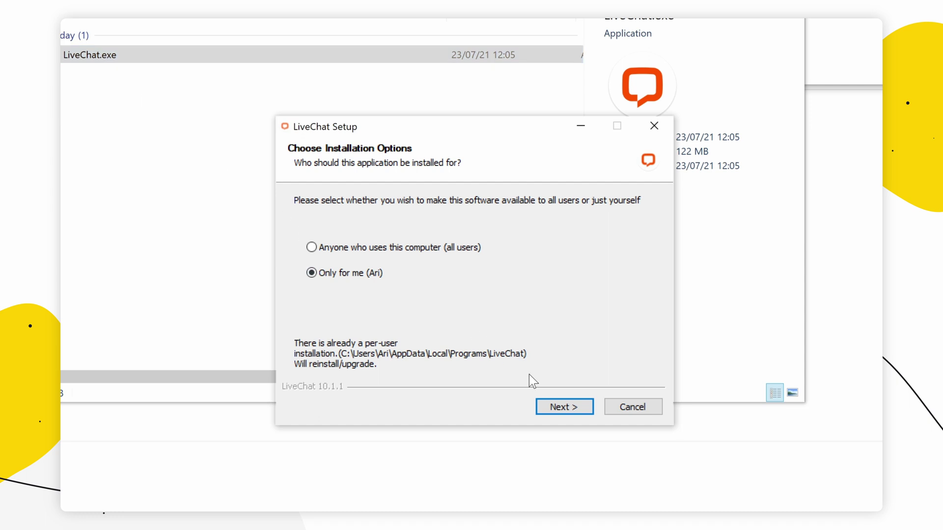
click(565, 407)
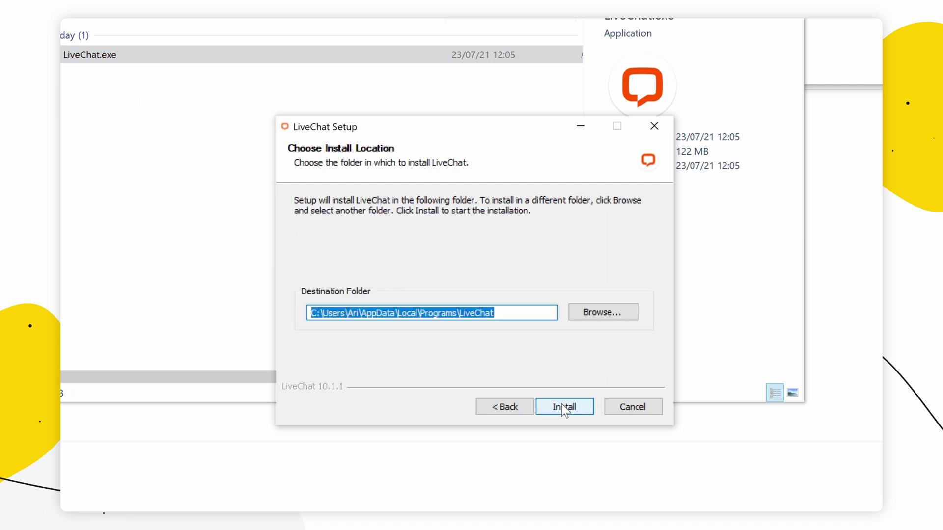
click(561, 405)
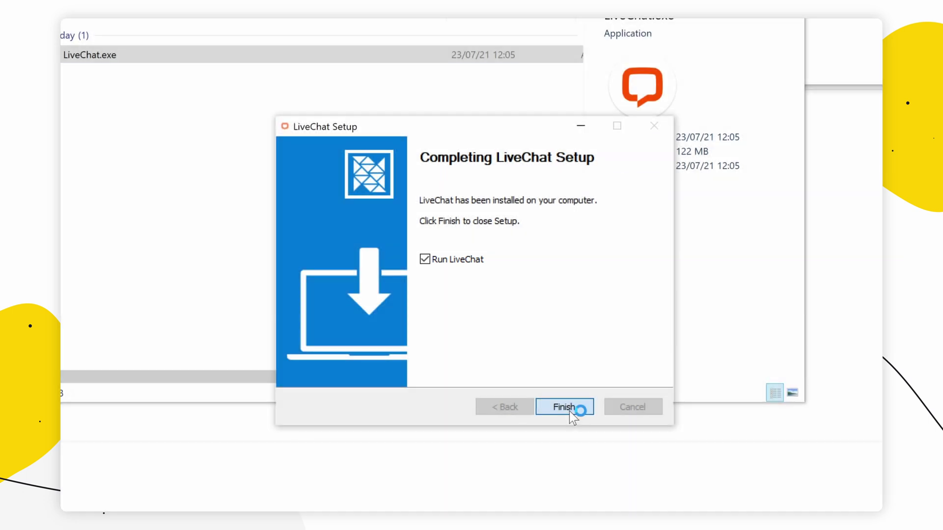
Close the finished LiveChat Setup wizard with Run LiveChat left checked.
click(570, 411)
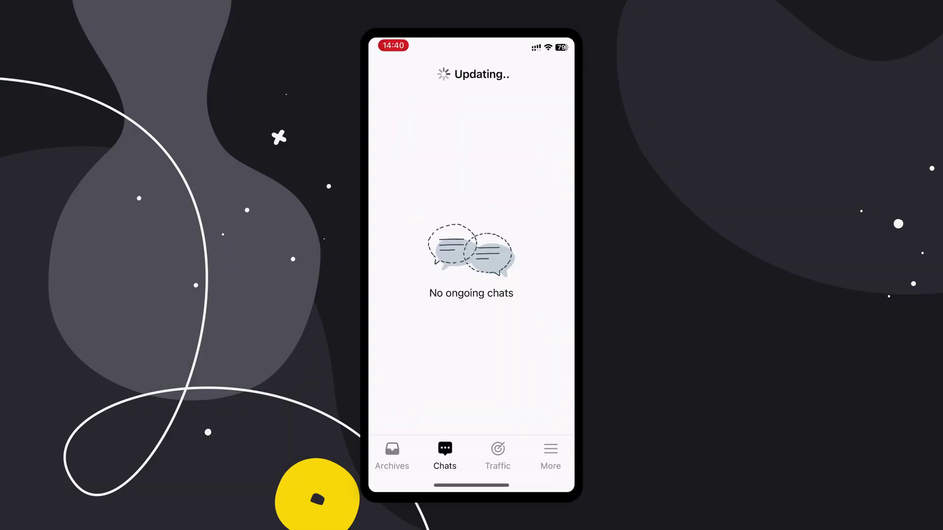
Open the waiting chat under Unassigned and assign it to yourself.
click(512, 99)
click(447, 147)
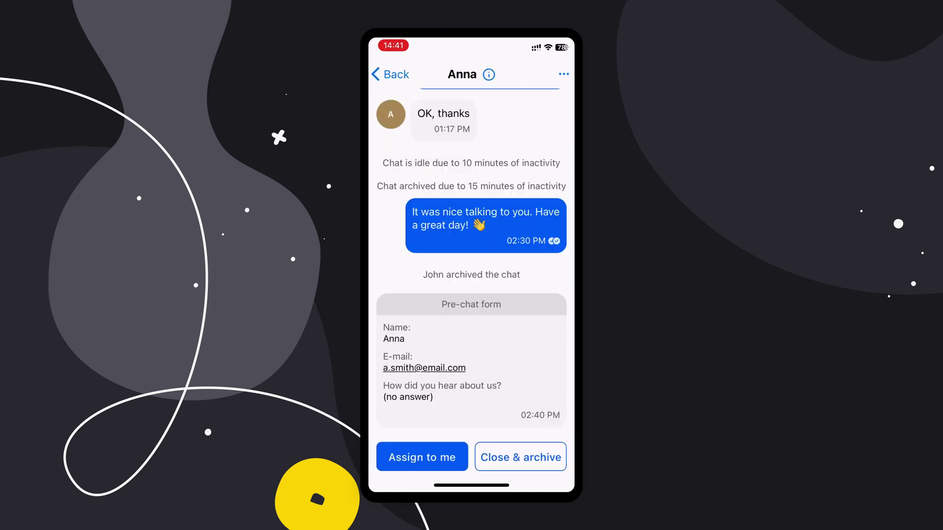
click(423, 458)
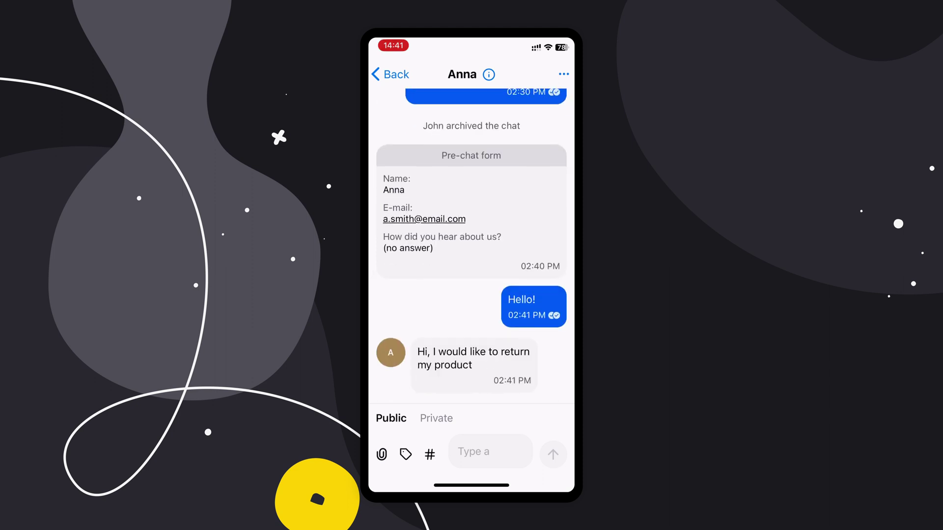
Send the returns saved reply found via #ret.
click(430, 454)
text(returns)
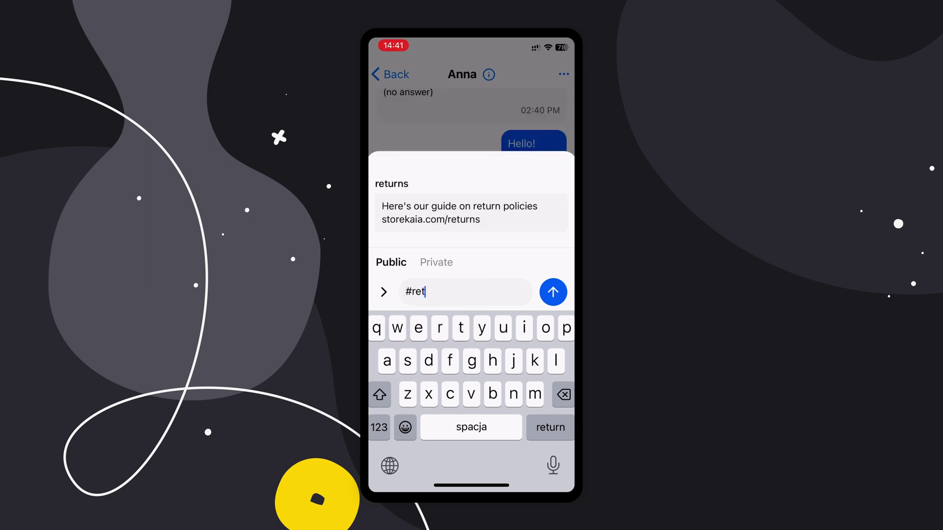
click(471, 212)
click(553, 292)
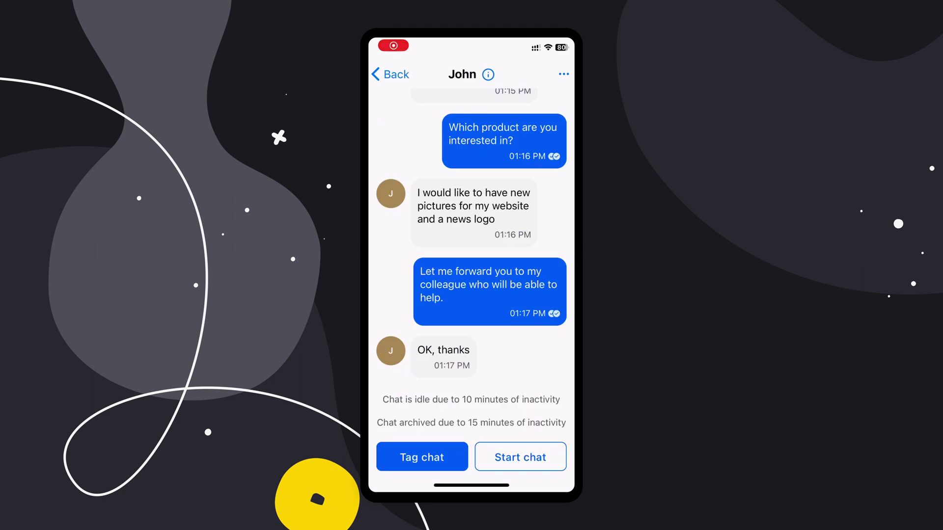
Check the visitor's Visited pages in their profile details.
click(487, 74)
scroll(472, 284, down, 5)
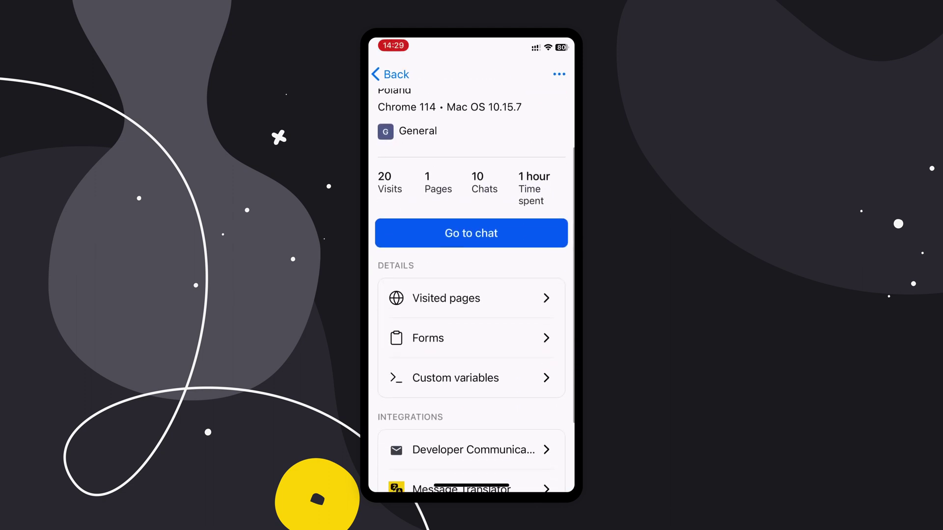
click(445, 227)
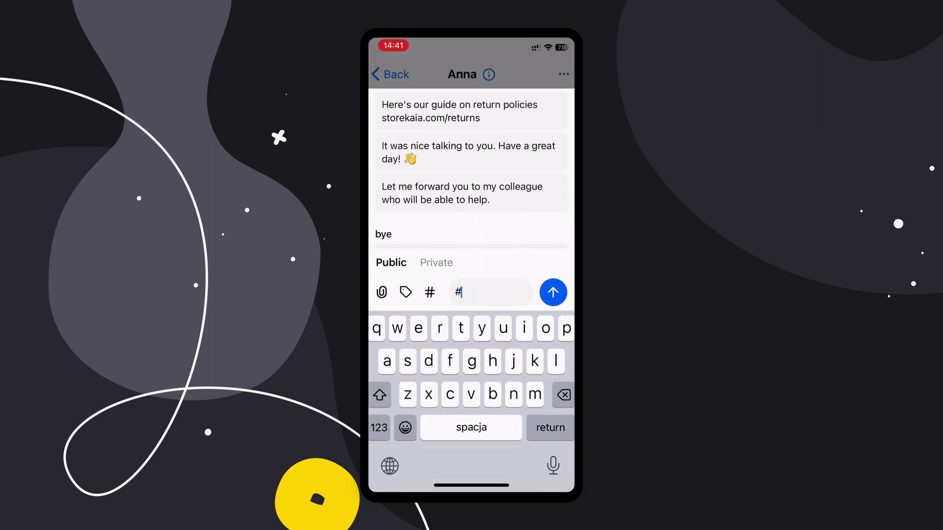
Send the goodbye saved reply found via #by.
text(by)
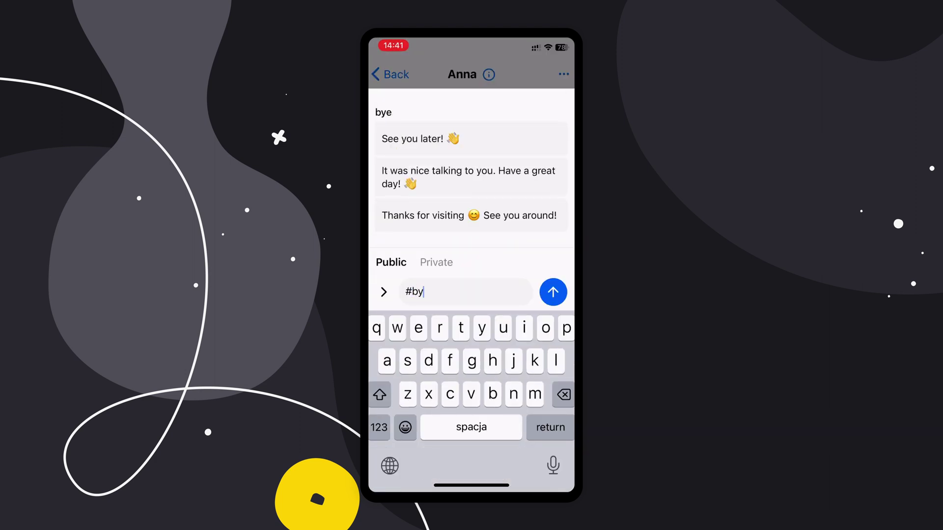
click(468, 177)
click(553, 292)
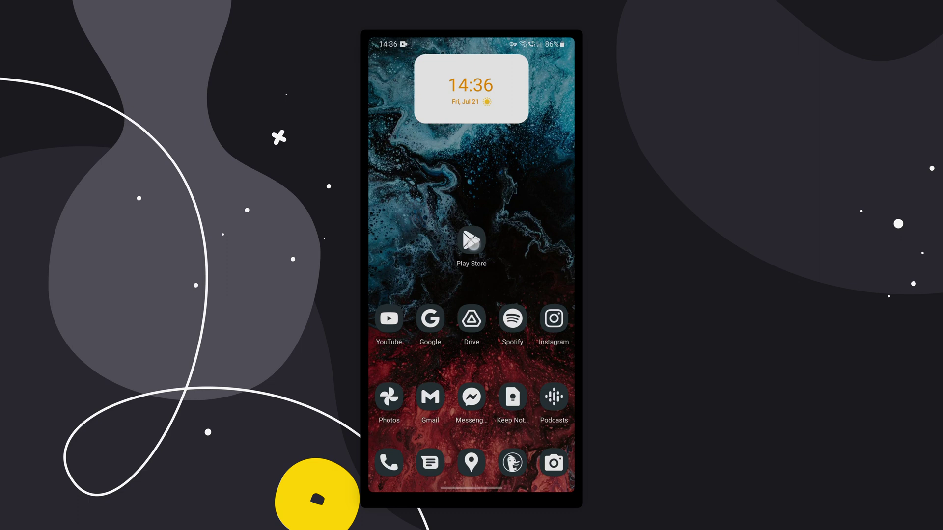
Search the Play Store for 'liveChat' and install the LiveChat app.
click(473, 244)
click(463, 67)
text(liveChat)
key(Return)
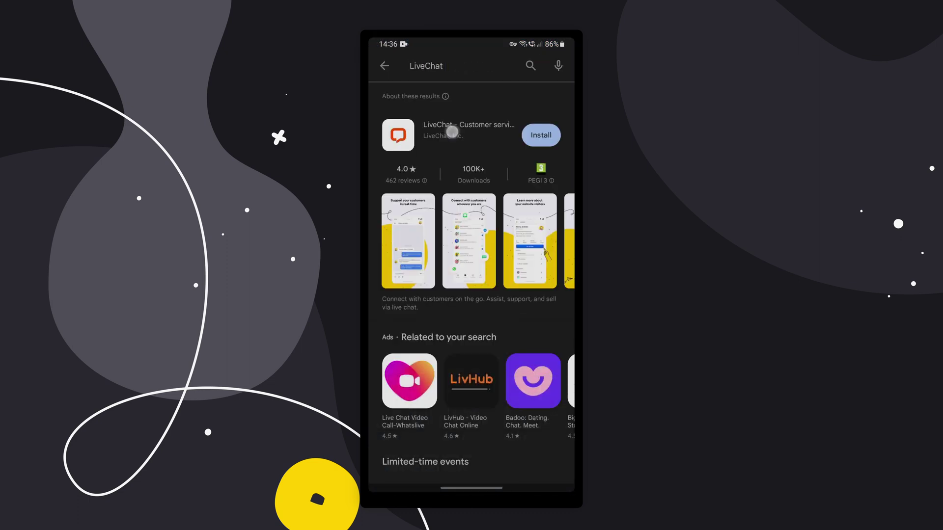
click(452, 131)
click(471, 197)
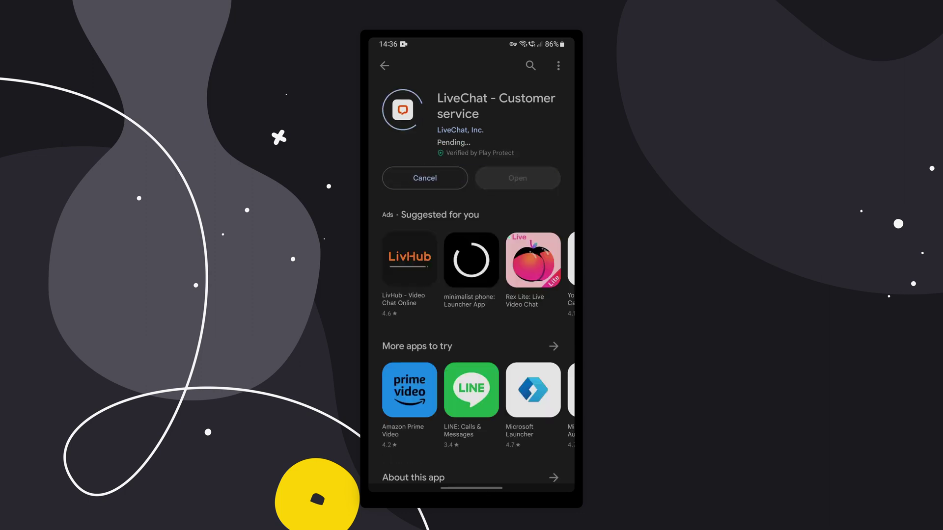
Open LiveChat, allow its notifications, and continue to sign-in.
click(518, 156)
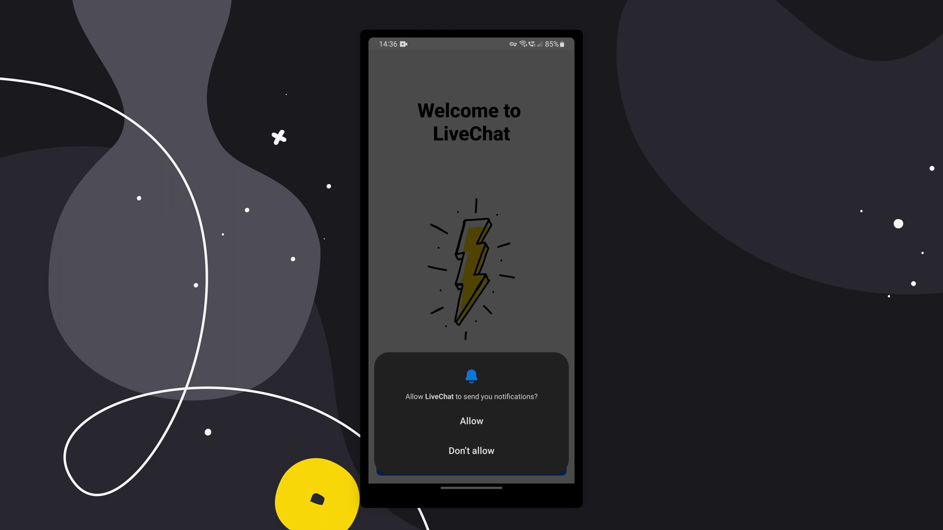
click(487, 421)
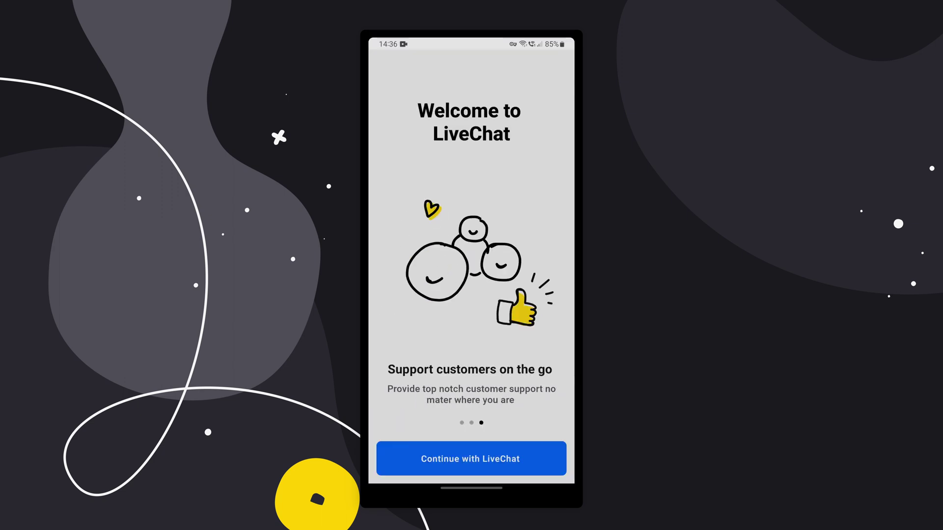
click(474, 454)
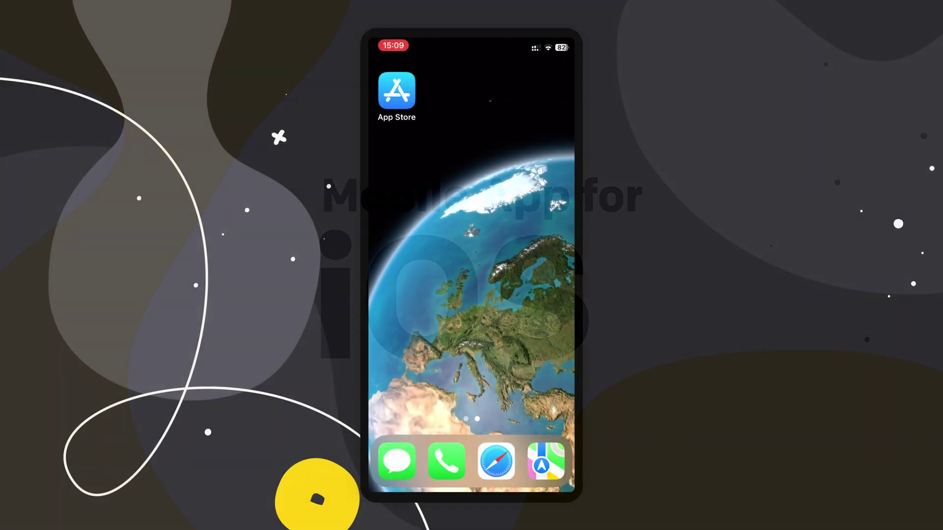
Search the App Store for 'livechat' and download the LiveChat - Support & Sell app.
click(396, 90)
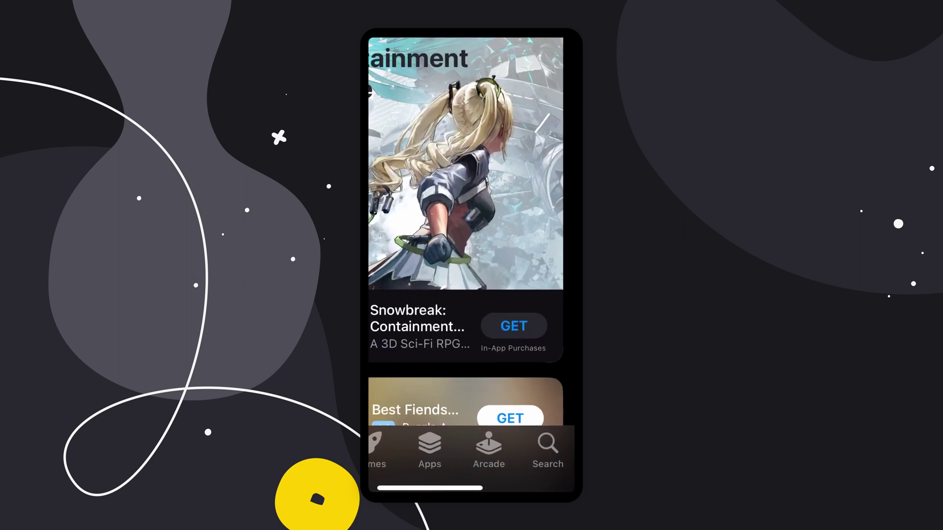
click(548, 447)
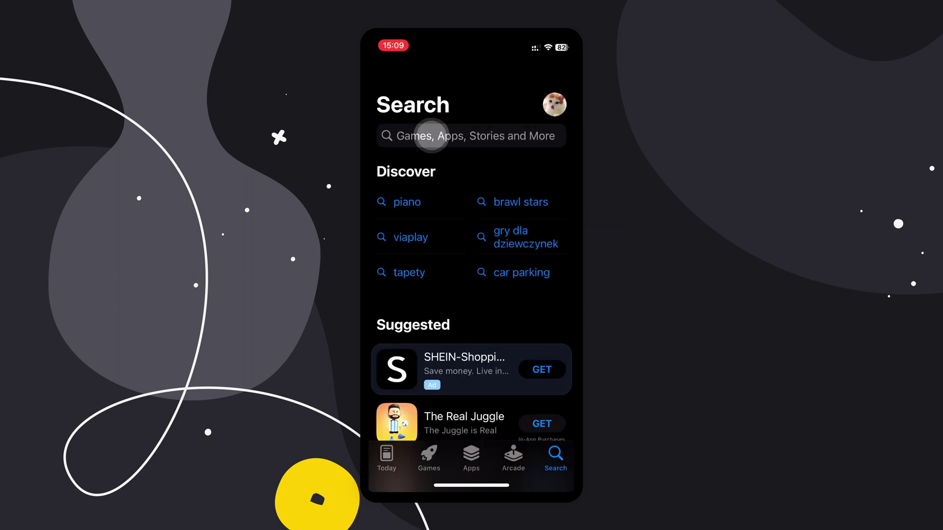
click(431, 136)
text(livechat)
key(Return)
scroll(471, 294, down, 4)
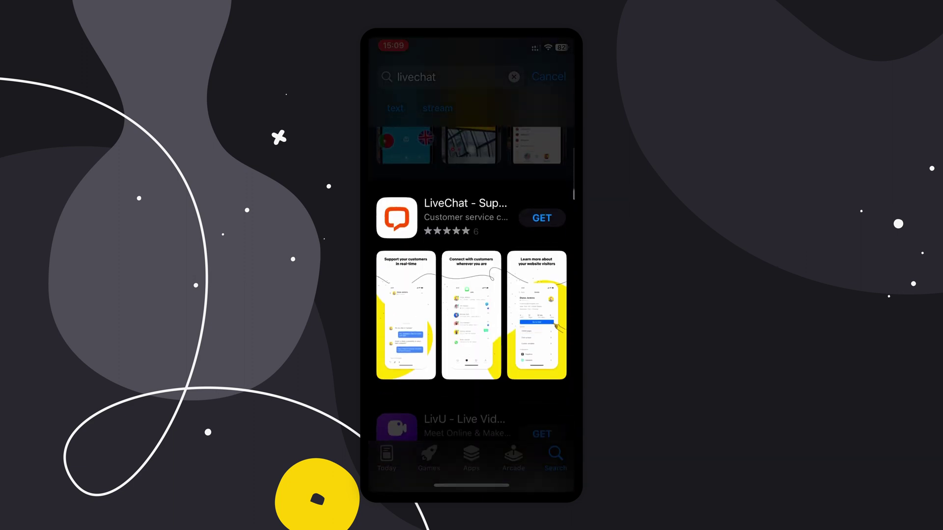
click(467, 211)
click(476, 156)
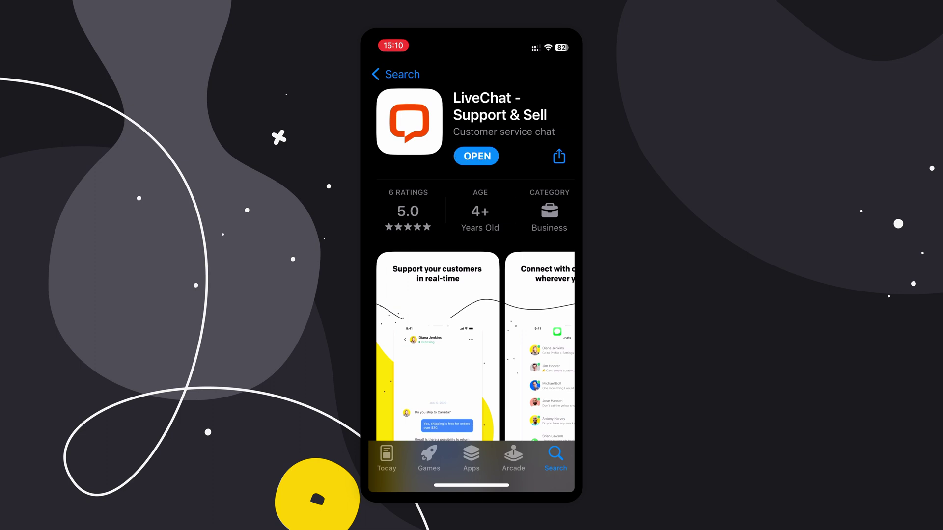
Launch the installed LiveChat app and continue to its livechat.com sign-in page.
click(477, 157)
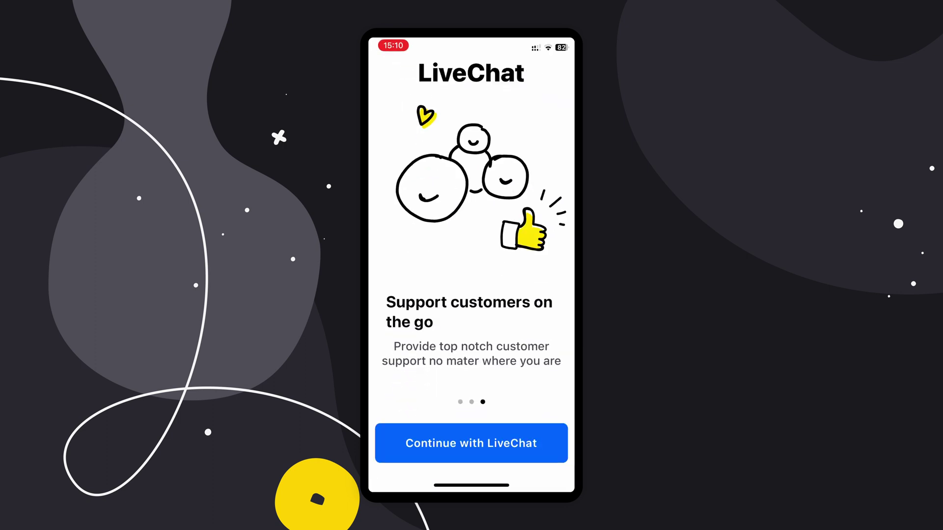
click(472, 444)
click(516, 301)
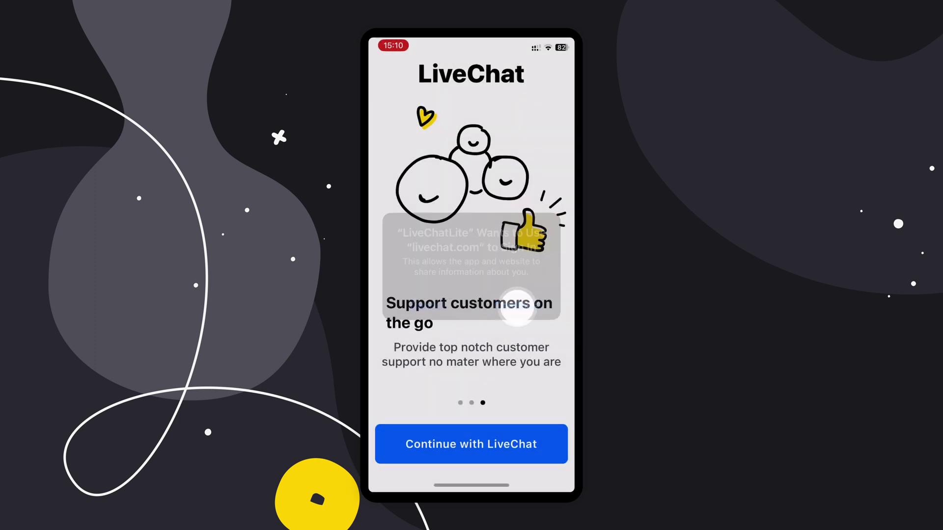